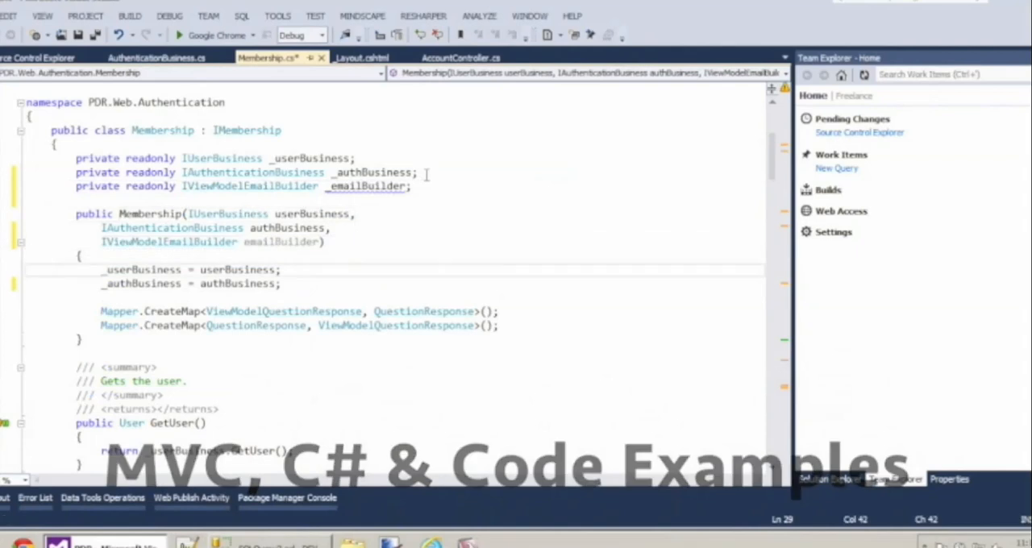
# Step: Add a line in the Membership constructor assigning the emailBuilder parameter to _emailBuilder
pyautogui.press('Return')
pyautogui.write('_emailBuilder = emai')
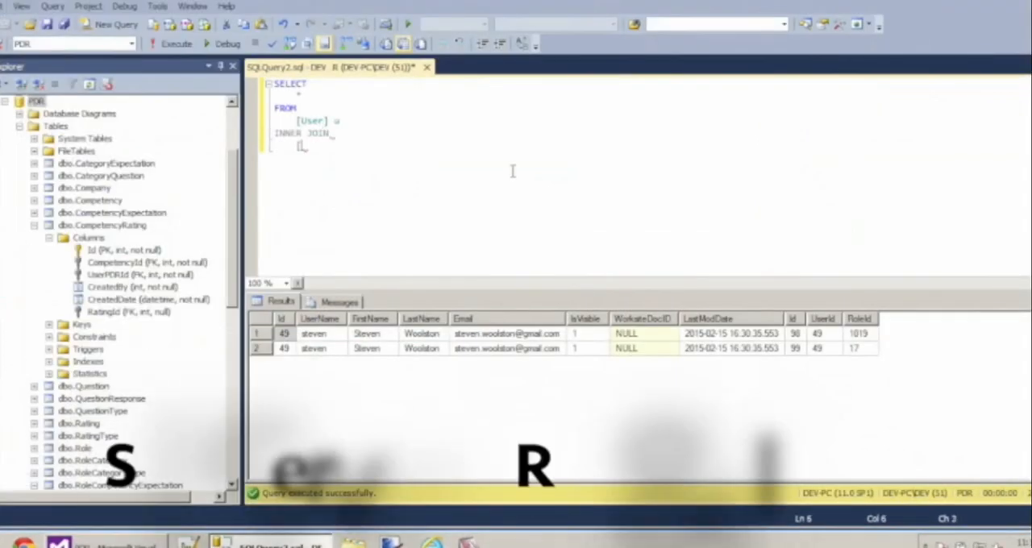
# Step: Join UserRole ur on ur.UserId = u.Id in the user query and begin an inner join to Role r
pyautogui.write('UserRole] ur on ur.UserId = u.Id')
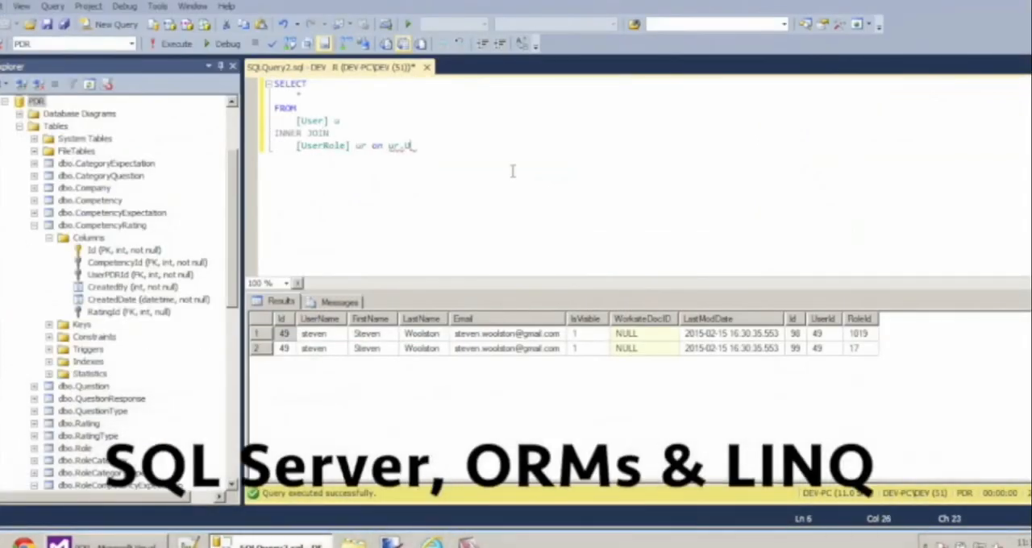
pyautogui.press('Return')
pyautogui.write('INNER JOIN')
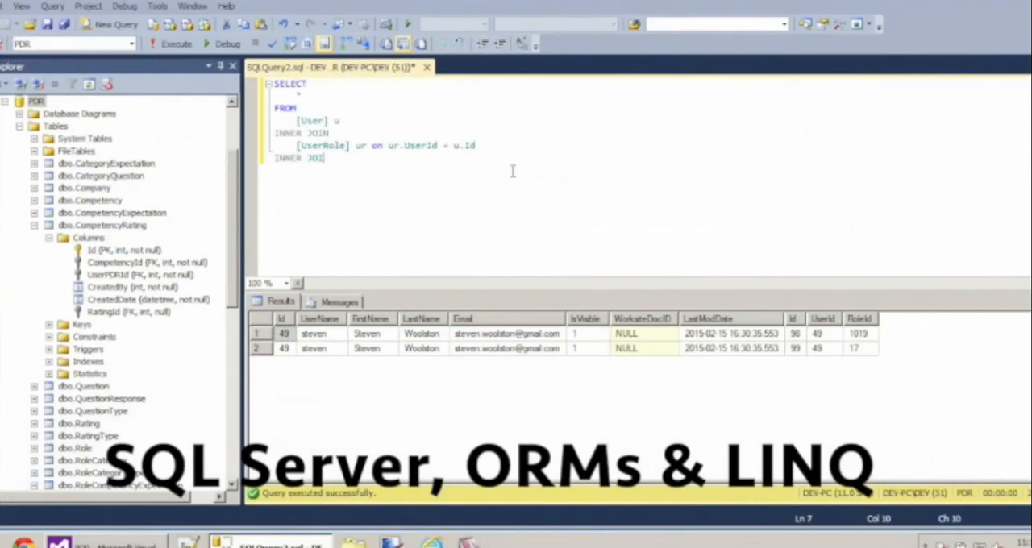
pyautogui.press('Return')
pyautogui.press('Tab')
pyautogui.write('Role r on r.')
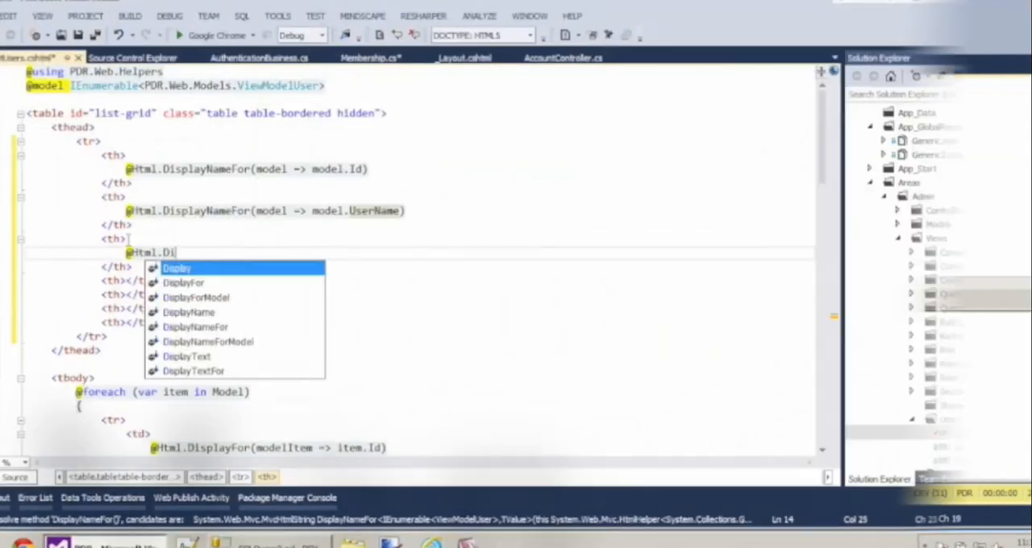
# Step: Fill the third and fourth table header cells with DisplayNameFor expressions for model.FirstName and model.LastName
pyautogui.write('splayNameFor(model =>')
pyautogui.write(' model.FirstName')
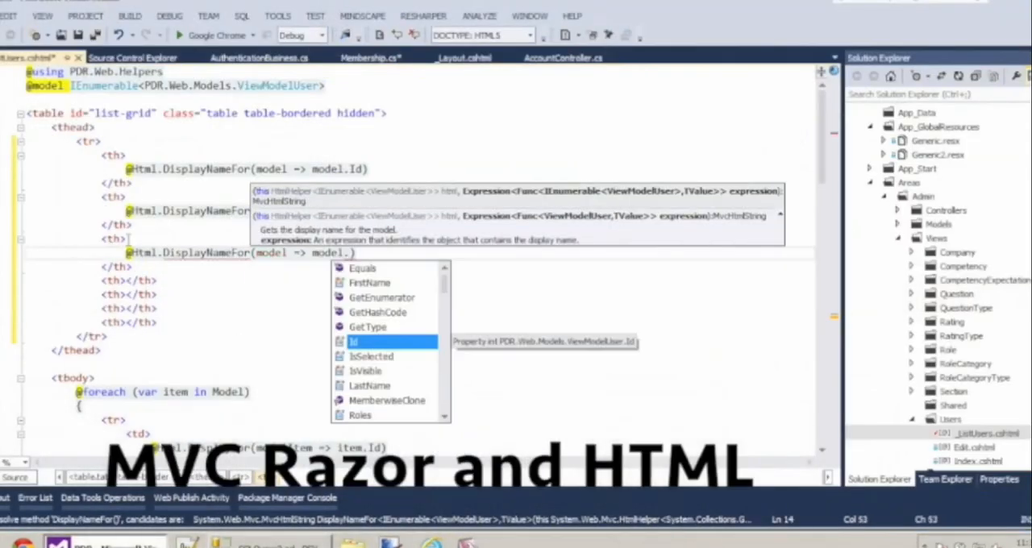
pyautogui.press('Down')
pyautogui.press('Down')
pyautogui.press('Left')
pyautogui.press('Left')
pyautogui.press('Left')
pyautogui.press('Left')
pyautogui.press('Left')
pyautogui.press('Return')
pyautogui.write('@Html.DisplayNameFor(model => model.Last')
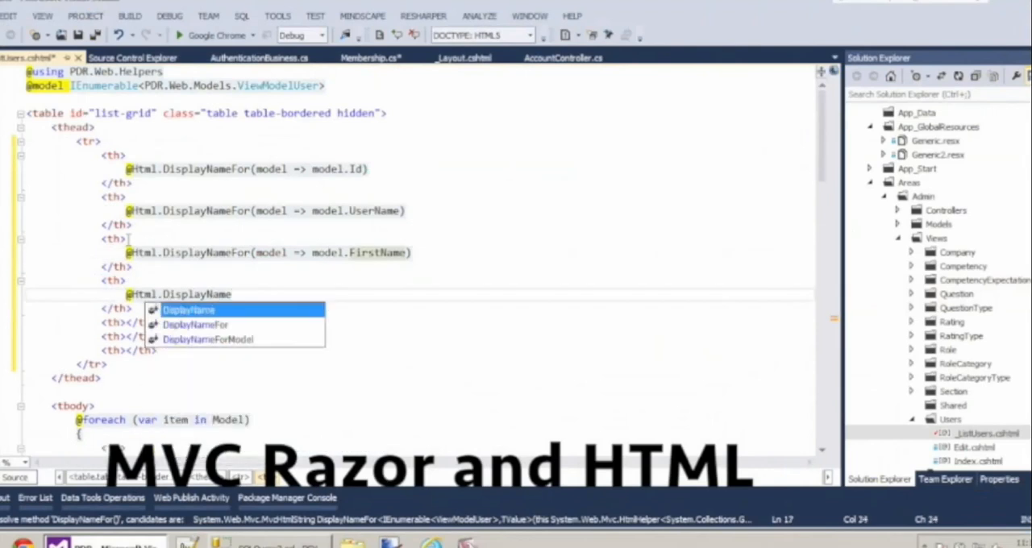
pyautogui.write('Name')
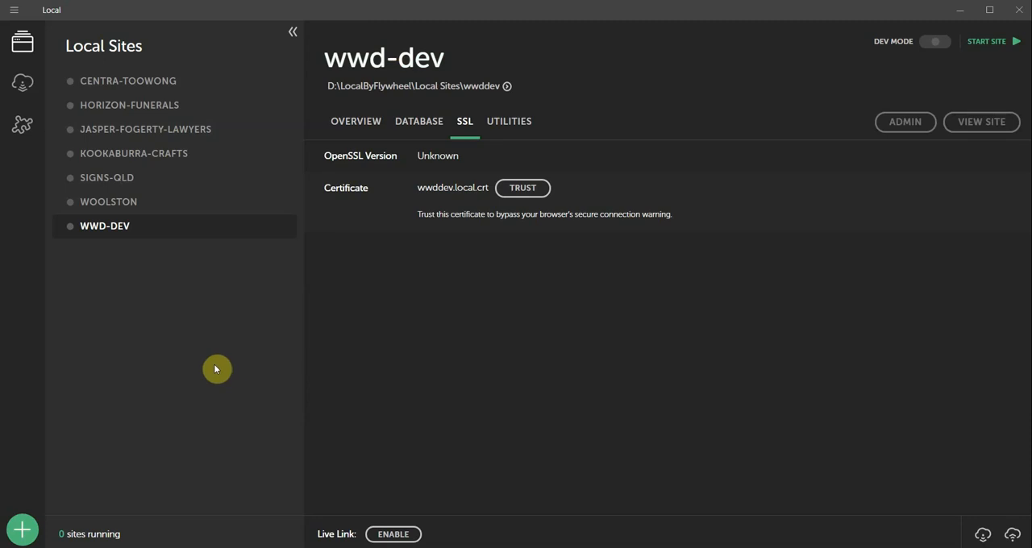
# Step: Start a new local site named demo, keeping the demo.local domain, the default site path and no Blueprint
pyautogui.click(362, 125)
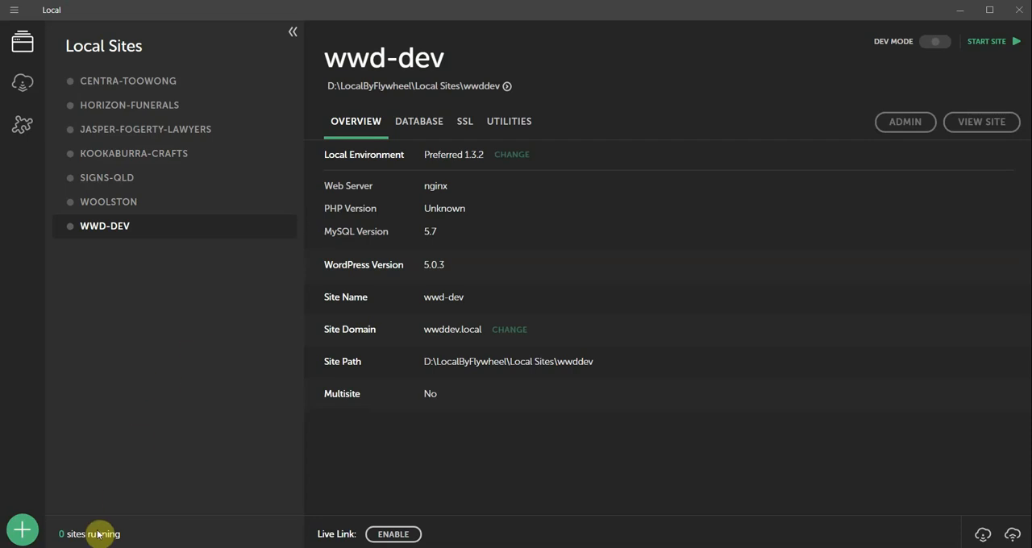
pyautogui.click(27, 534)
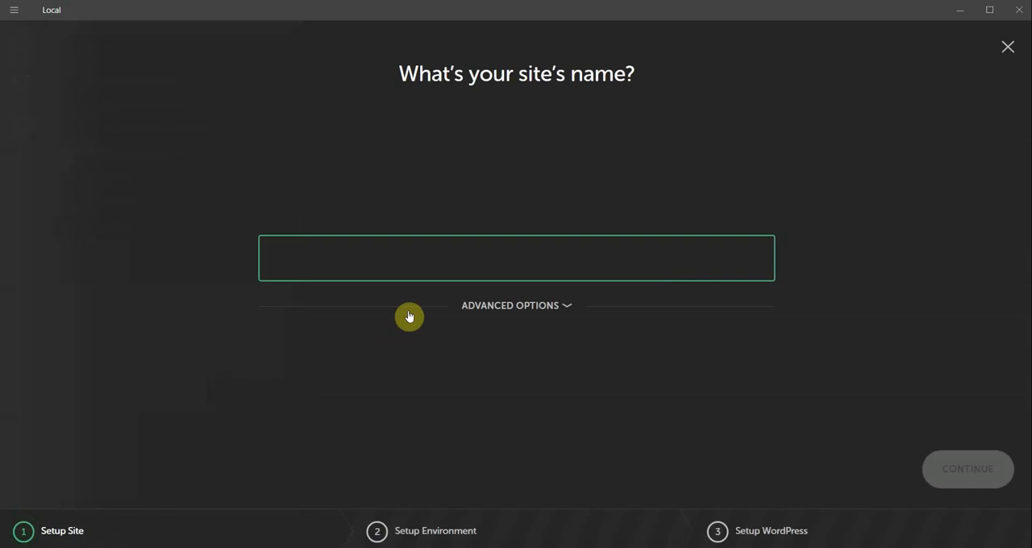
pyautogui.write('demo')
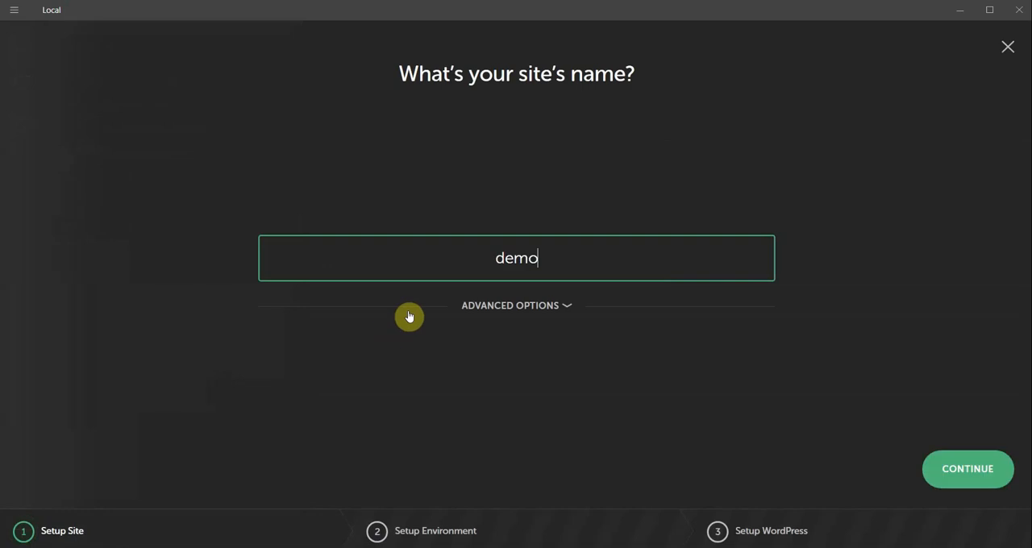
pyautogui.click(485, 305)
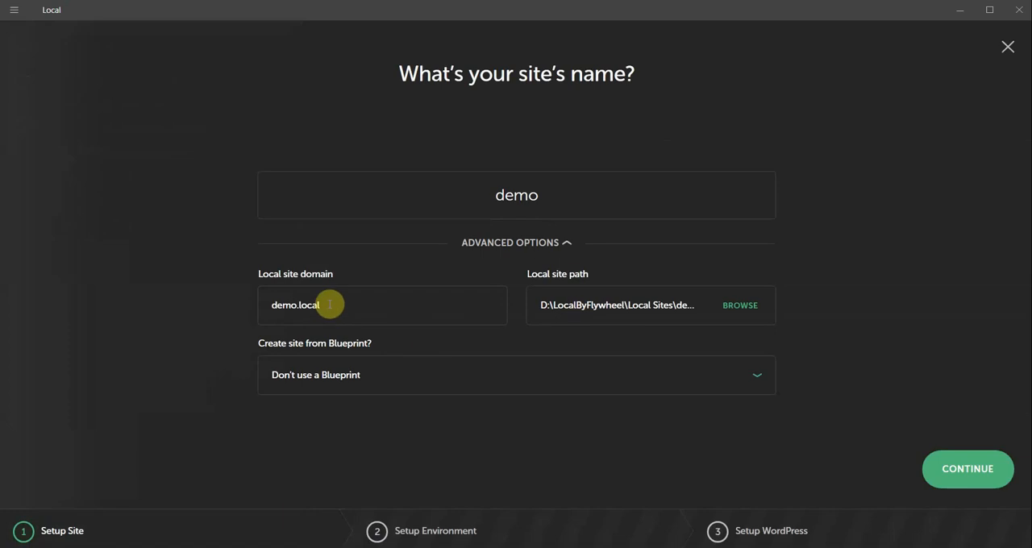
pyautogui.moveTo(326, 305); pyautogui.dragTo(272, 305)
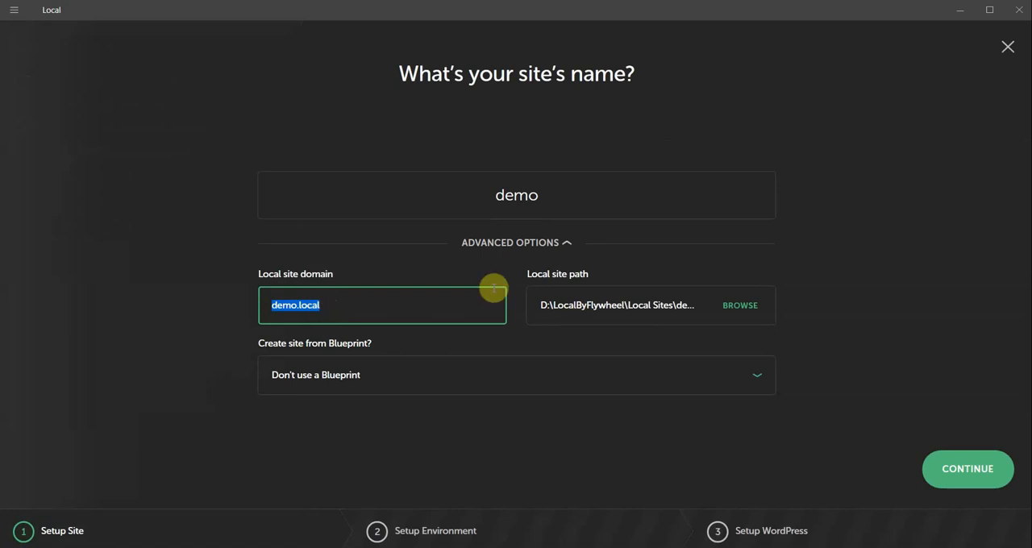
pyautogui.click(740, 305)
pyautogui.press('Escape')
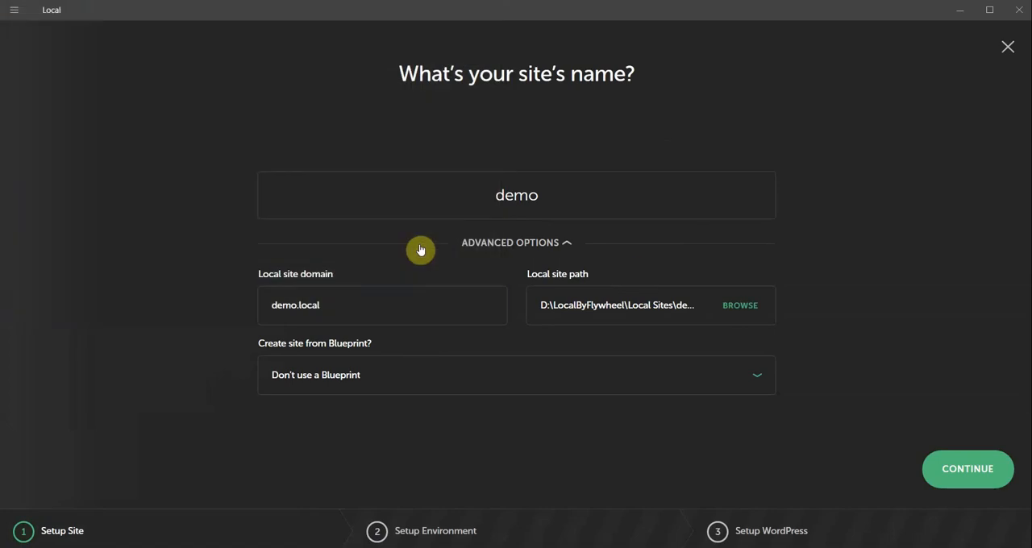
pyautogui.click(964, 470)
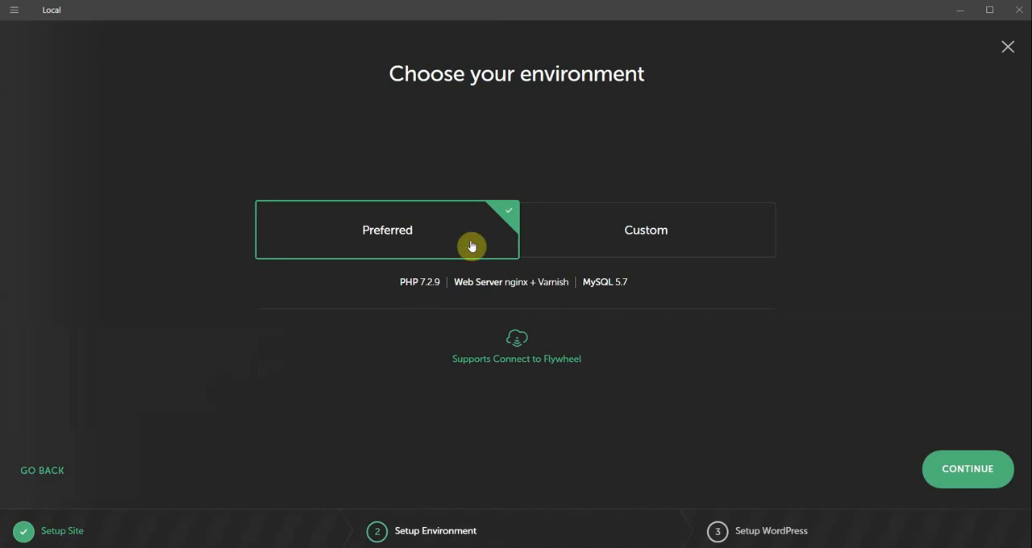
# Step: Look through the Custom environment's PHP, web server and MySQL choices and return to the Preferred environment
pyautogui.click(591, 234)
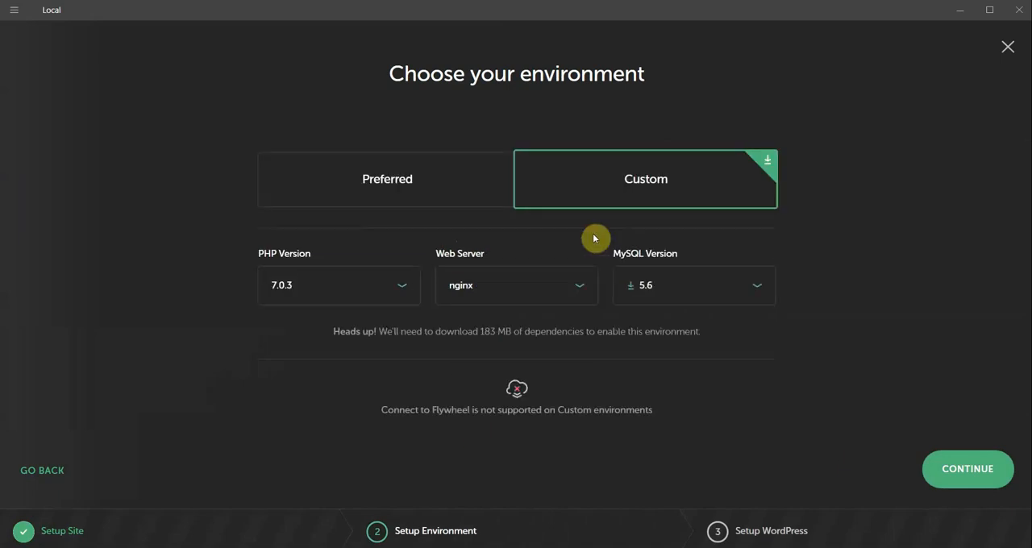
pyautogui.click(403, 292)
pyautogui.click(521, 297)
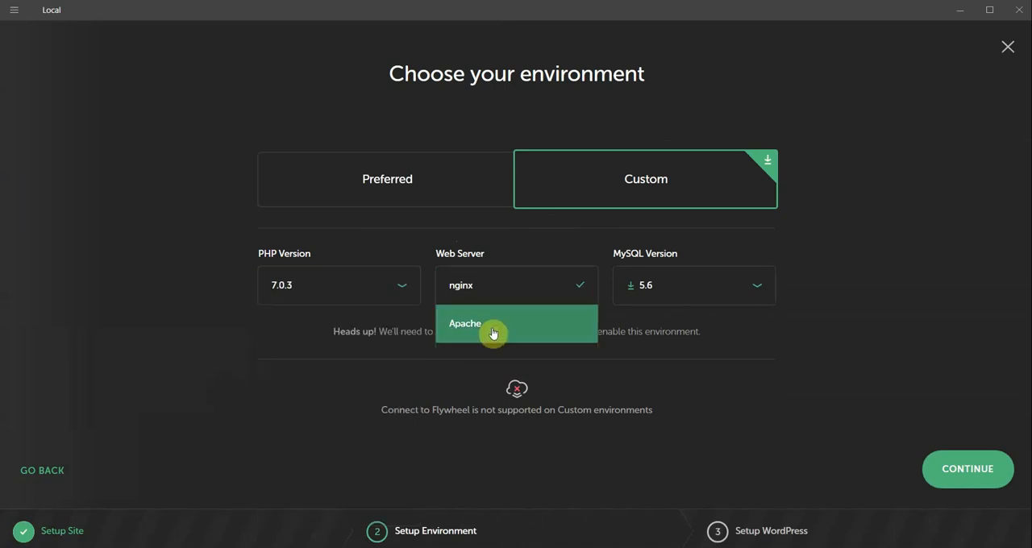
pyautogui.click(663, 287)
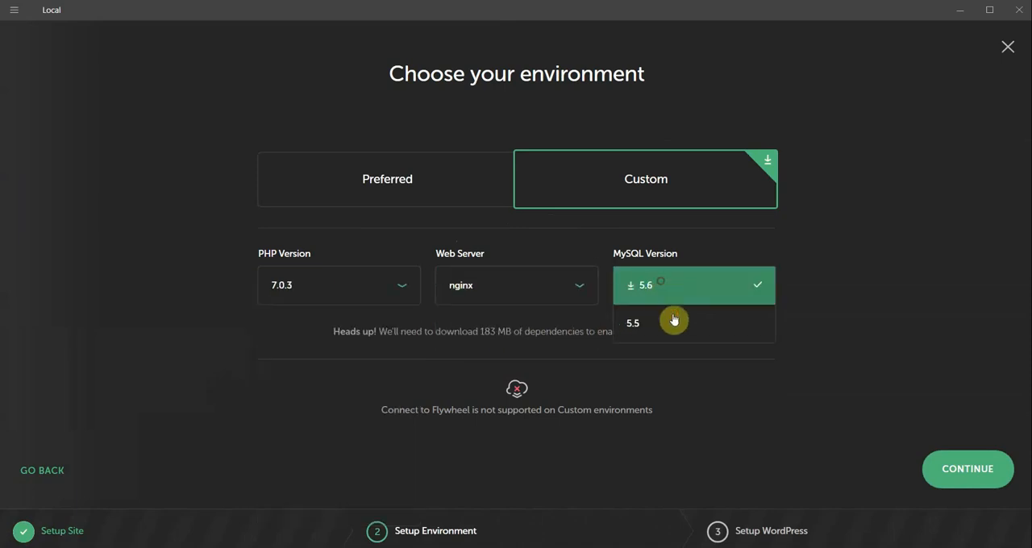
pyautogui.click(833, 282)
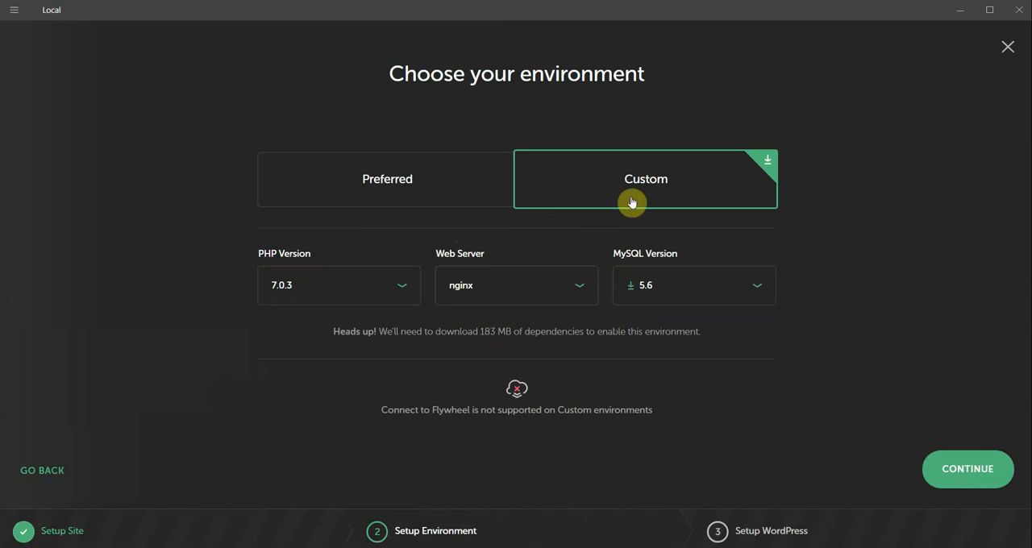
pyautogui.click(468, 185)
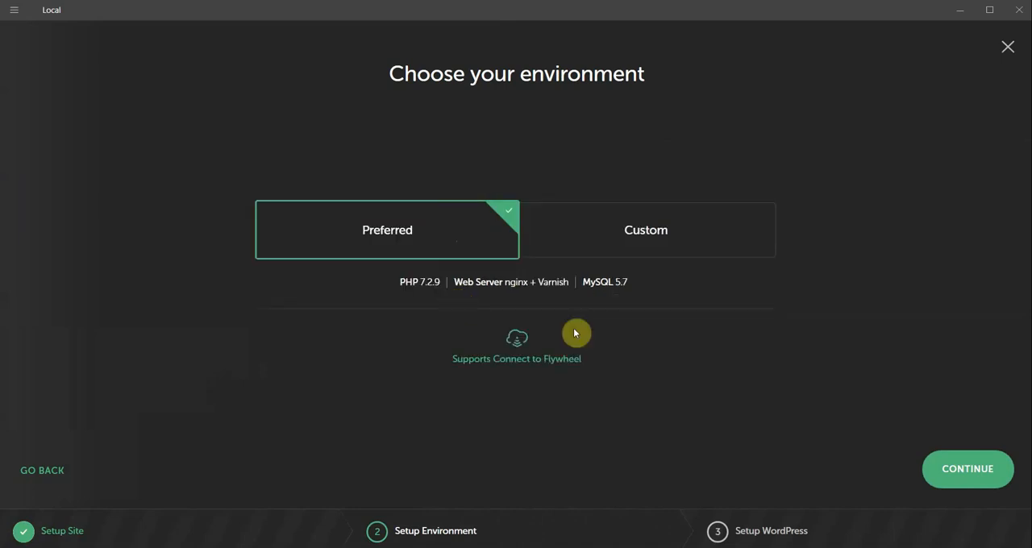
# Step: Accept the Preferred environment, set the WordPress username to root and enter the WordPress password
pyautogui.click(965, 472)
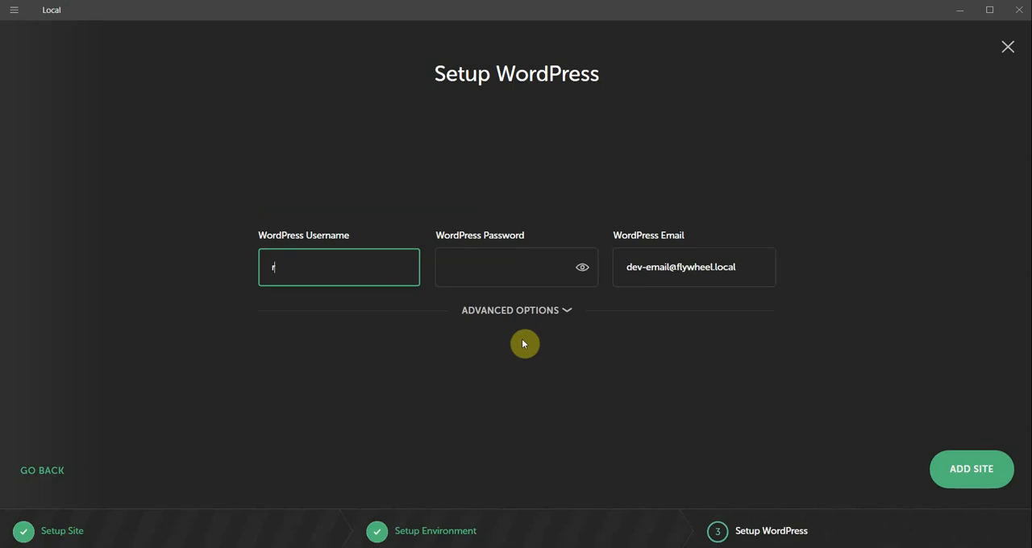
pyautogui.press('Tab')
pyautogui.write('r')
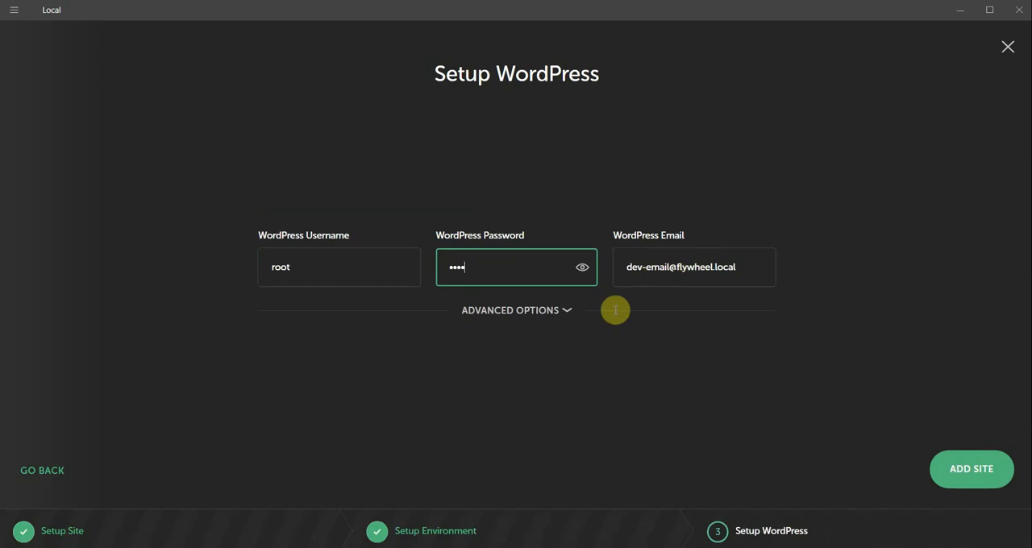
# Step: Check the WordPress multisite choices, keep multisite set to No and add the site
pyautogui.click(527, 317)
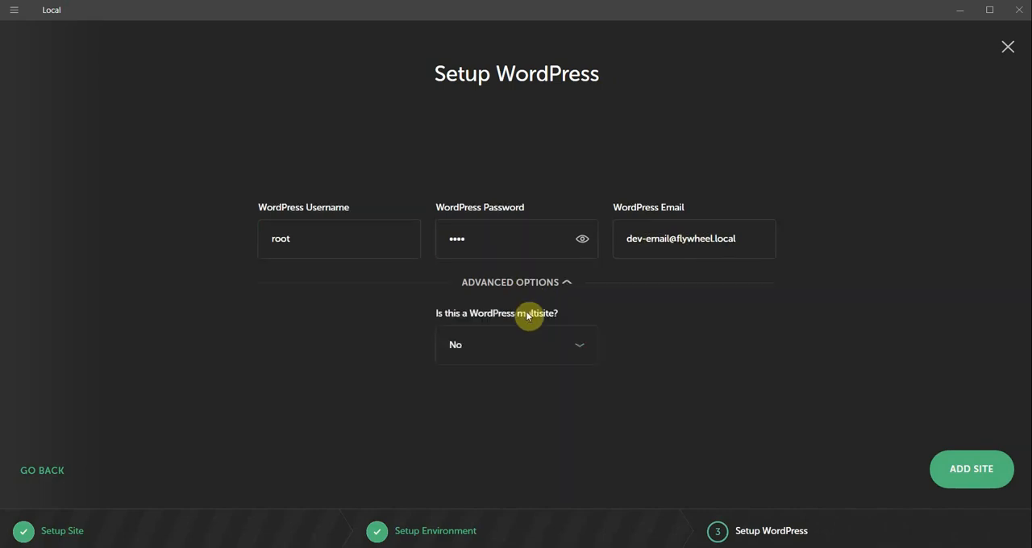
pyautogui.click(494, 347)
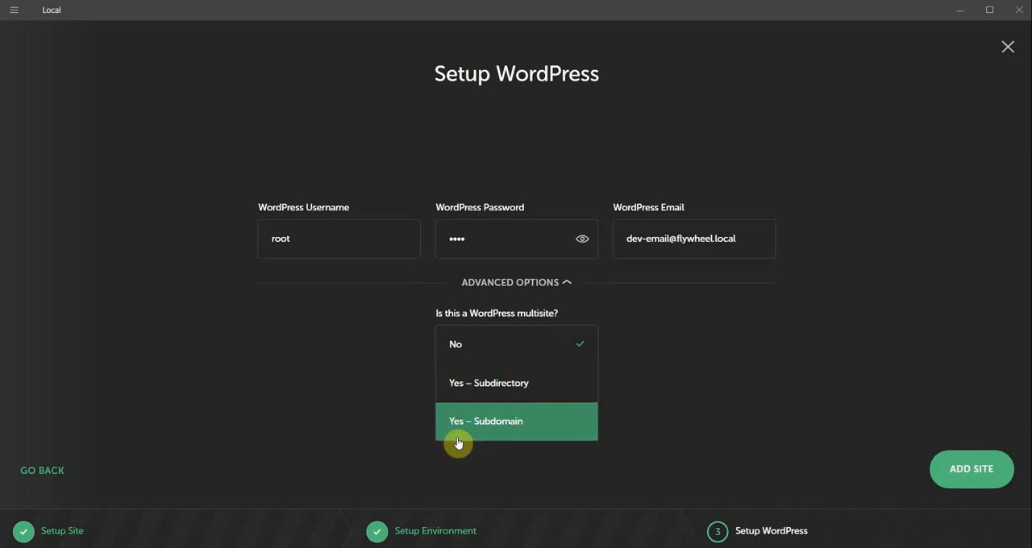
pyautogui.click(667, 361)
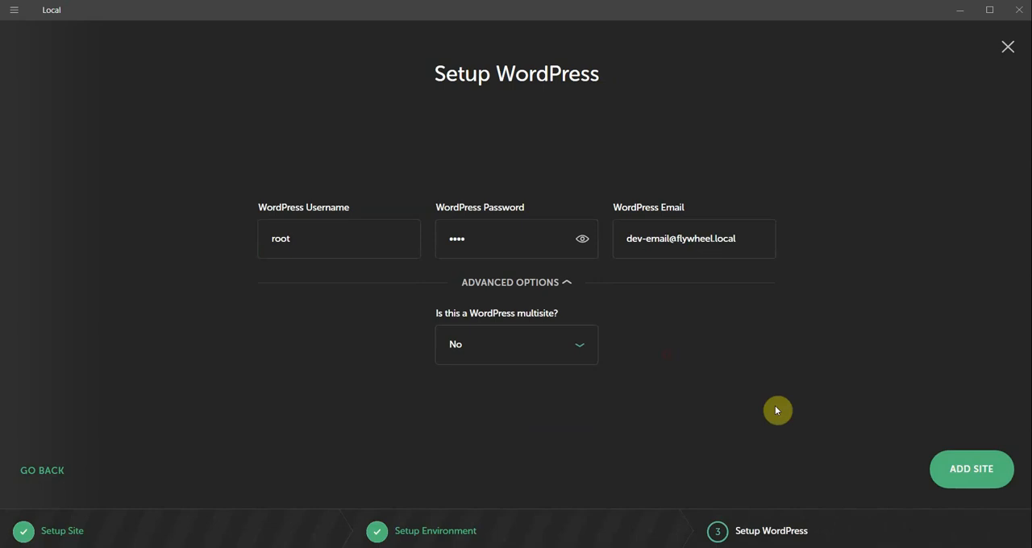
pyautogui.click(977, 478)
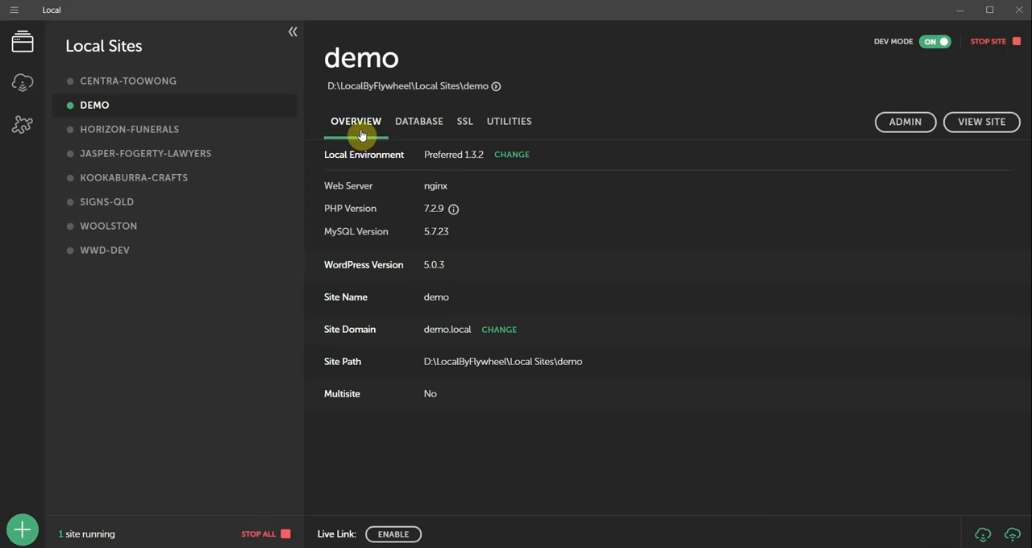
# Step: Review the demo site's database, SSL and utilities details and return to its overview
pyautogui.click(421, 126)
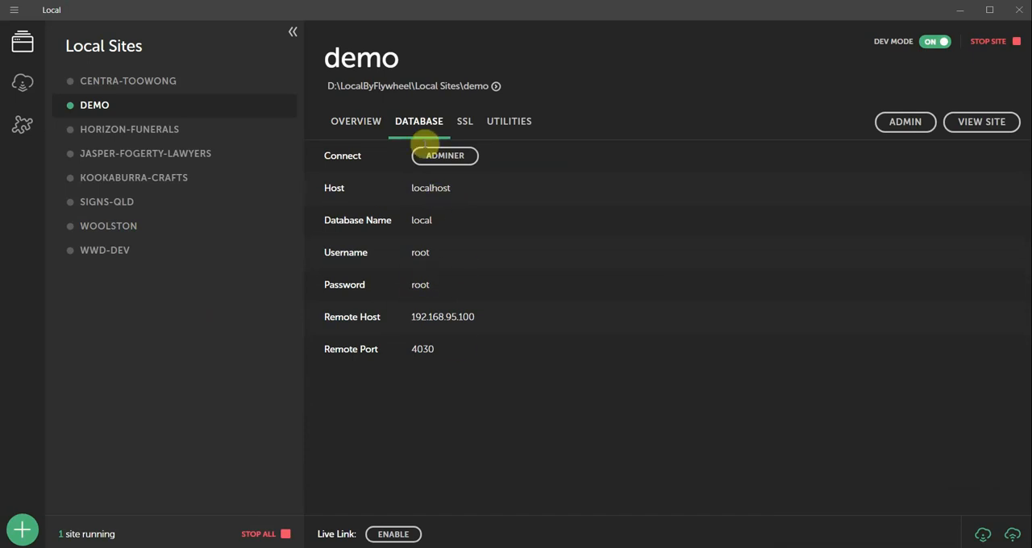
pyautogui.click(463, 125)
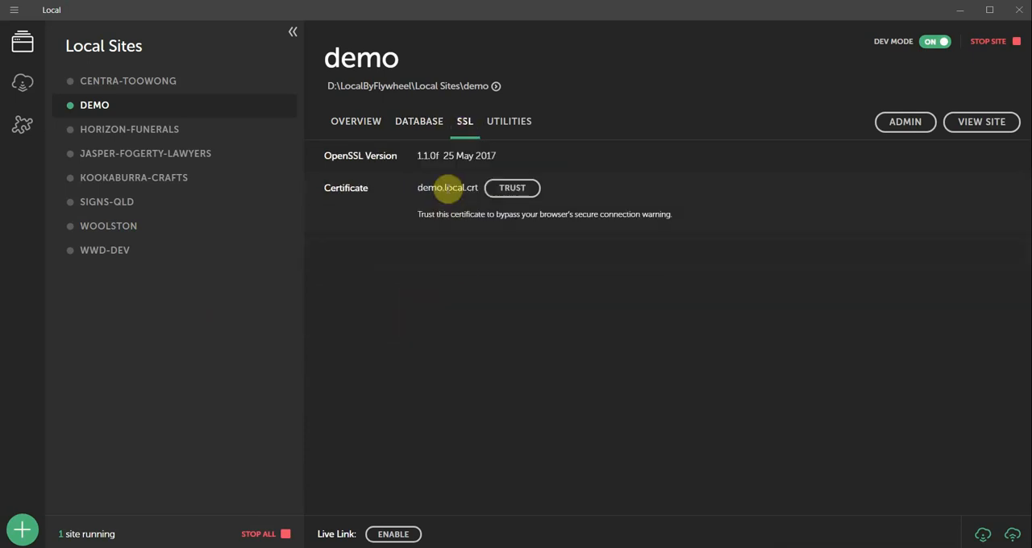
pyautogui.click(520, 132)
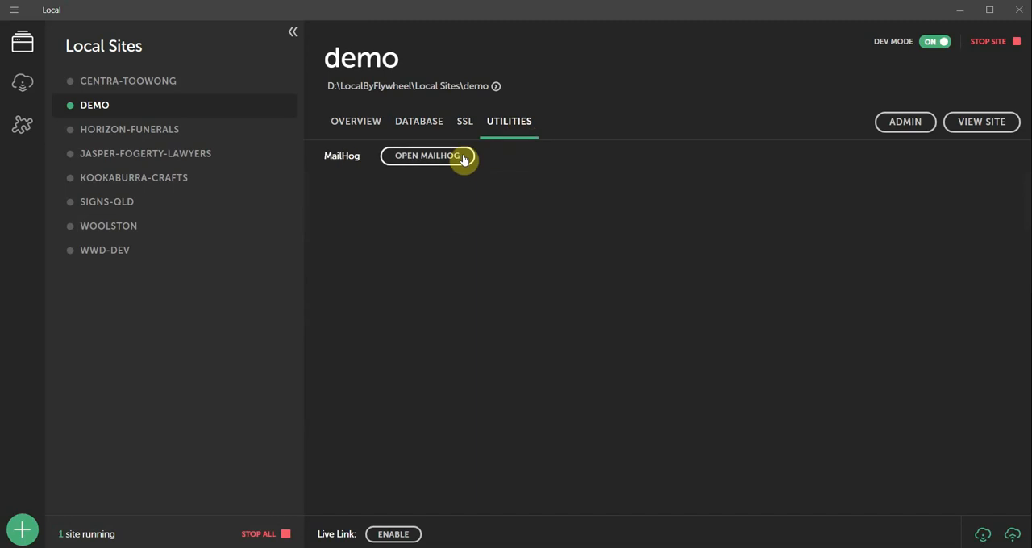
pyautogui.click(467, 126)
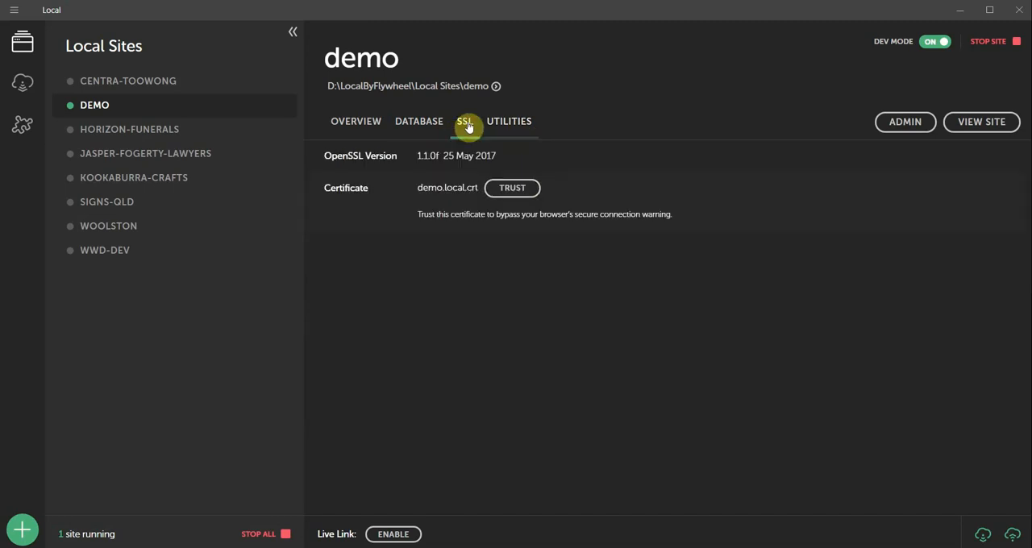
pyautogui.click(360, 127)
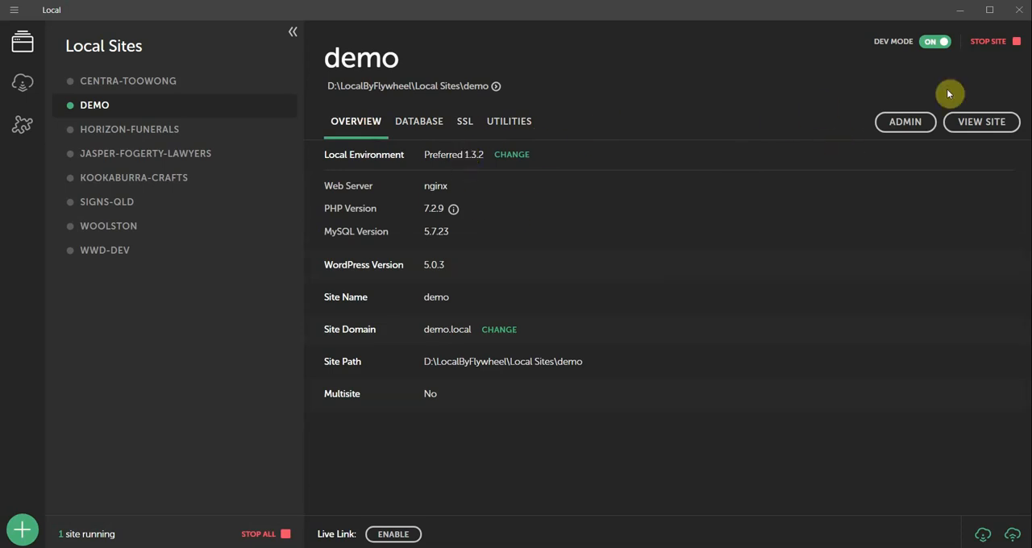
# Step: Open the demo site's WordPress admin in the browser, log in as root with the account password and decline saving it
pyautogui.click(908, 121)
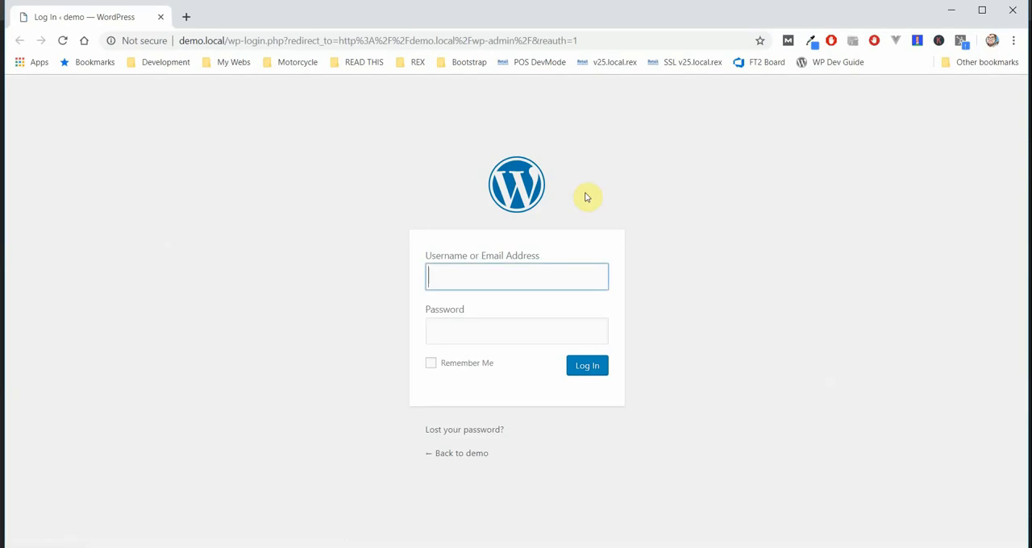
pyautogui.write('root')
pyautogui.press('Tab')
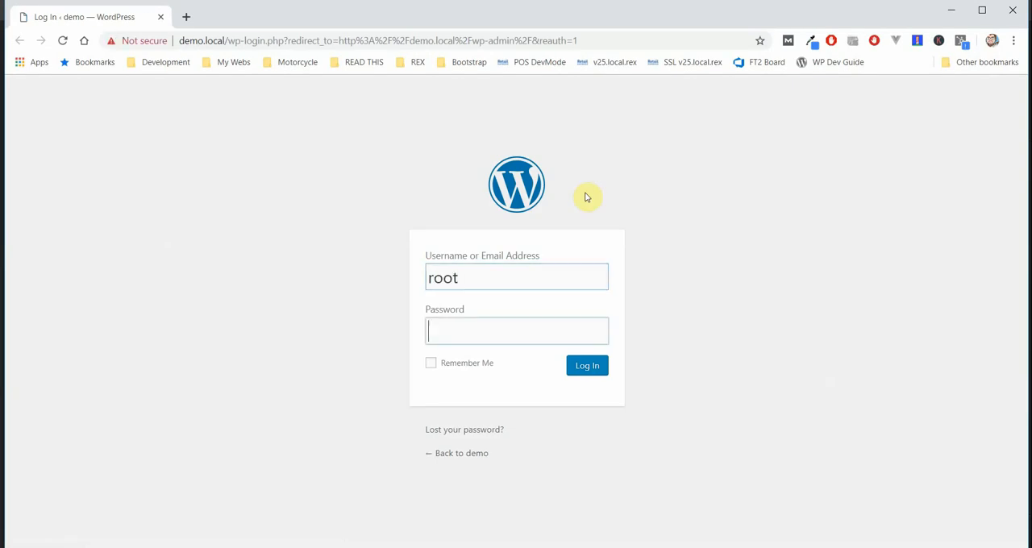
pyautogui.write('r')
pyautogui.press('Return')
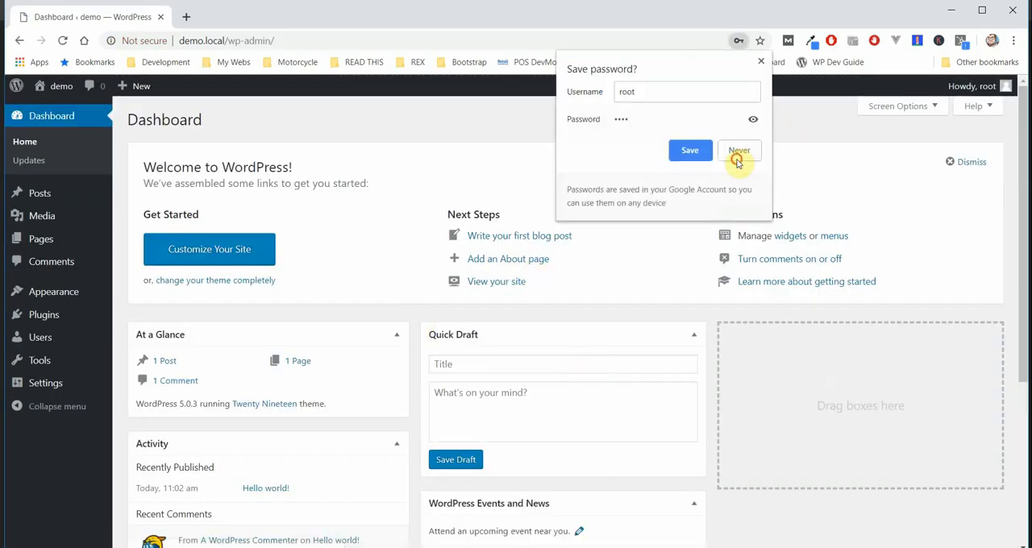
pyautogui.click(739, 151)
# Step: Open the page of installed themes in the WordPress admin
pyautogui.moveTo(65, 295)
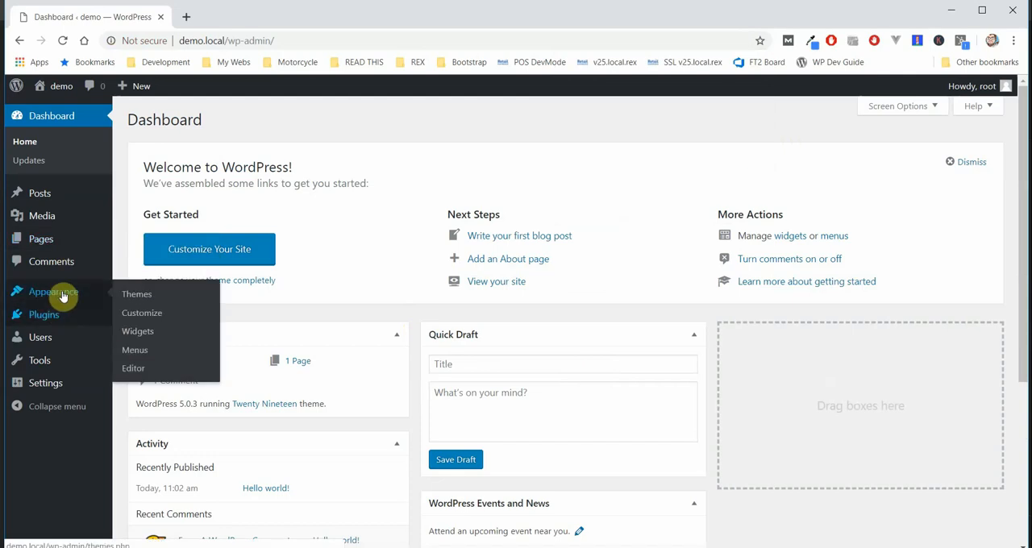
pyautogui.click(137, 297)
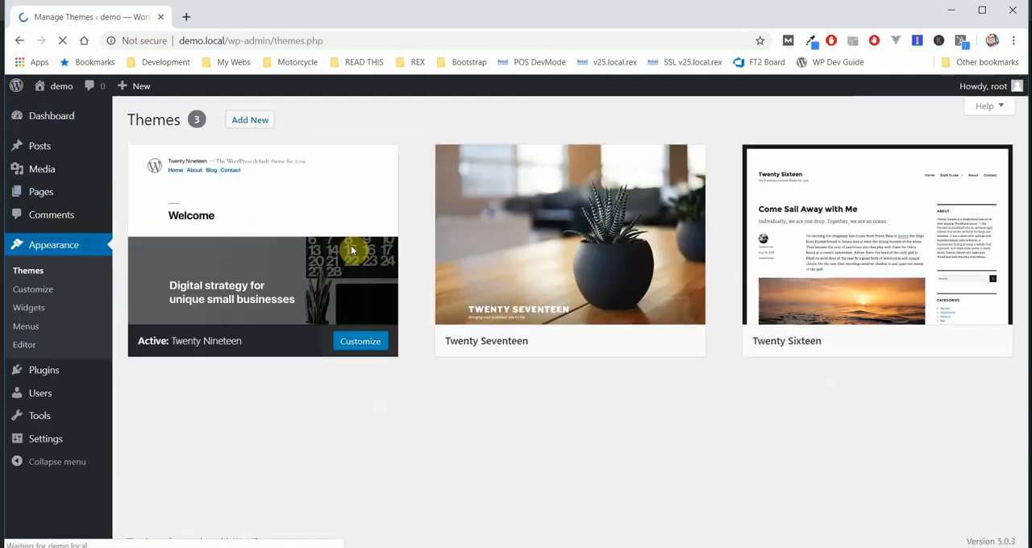
# Step: Check the site's General Settings in the WordPress admin, maximize the browser window and open the demo site's front page from Local
pyautogui.click(46, 441)
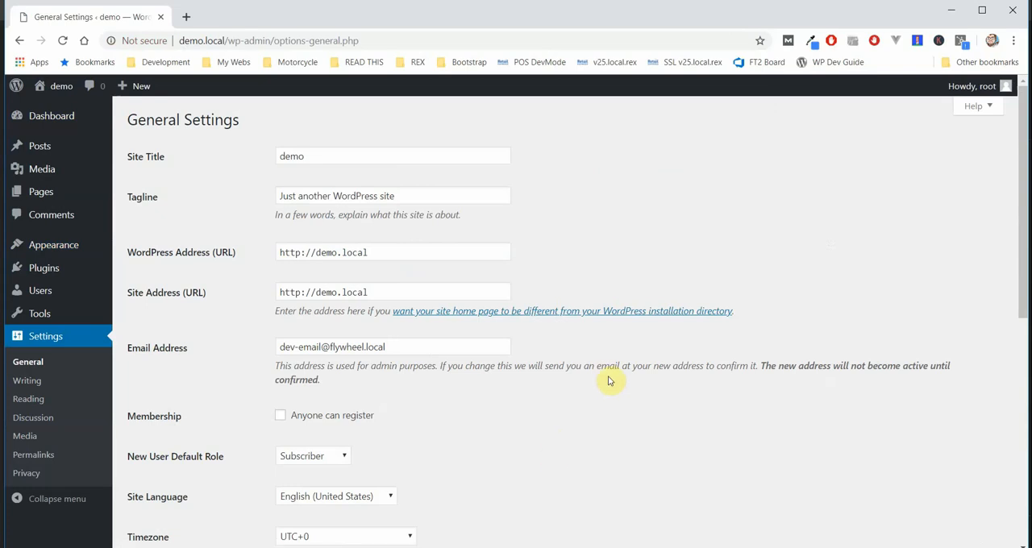
pyautogui.click(981, 10)
pyautogui.click(648, 547)
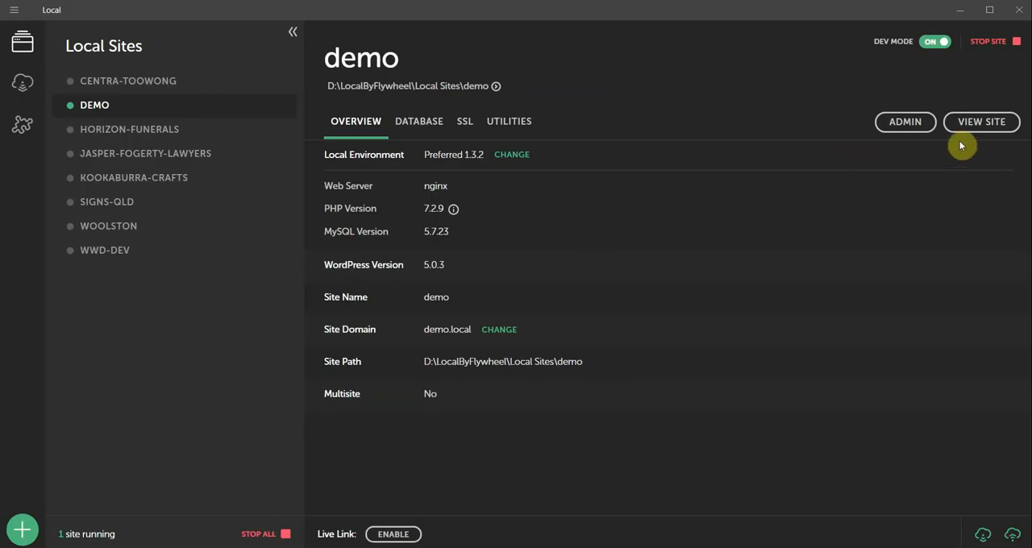
pyautogui.click(982, 127)
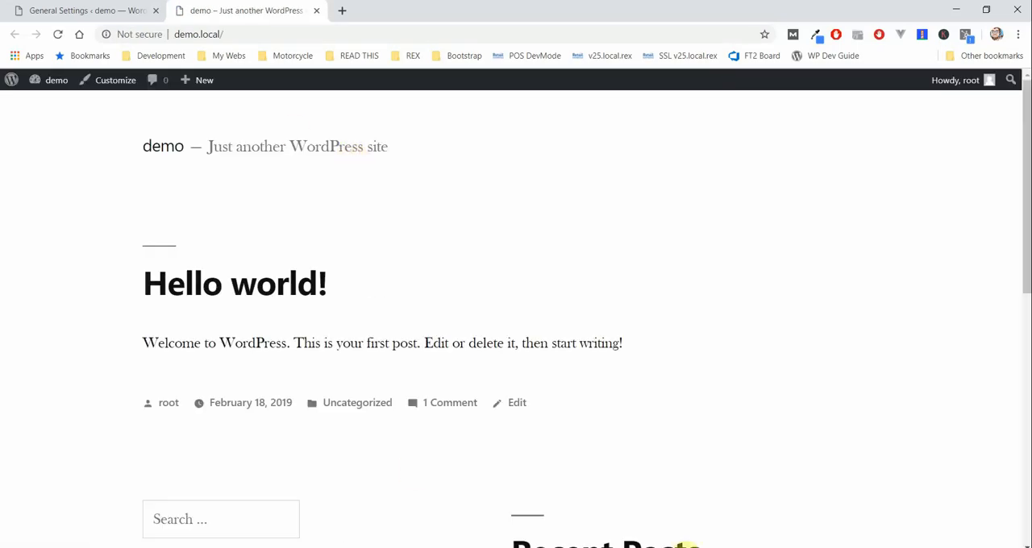
# Step: Open the demo site's database in Adminer from Local and display the data of the wp_users table
pyautogui.click(637, 547)
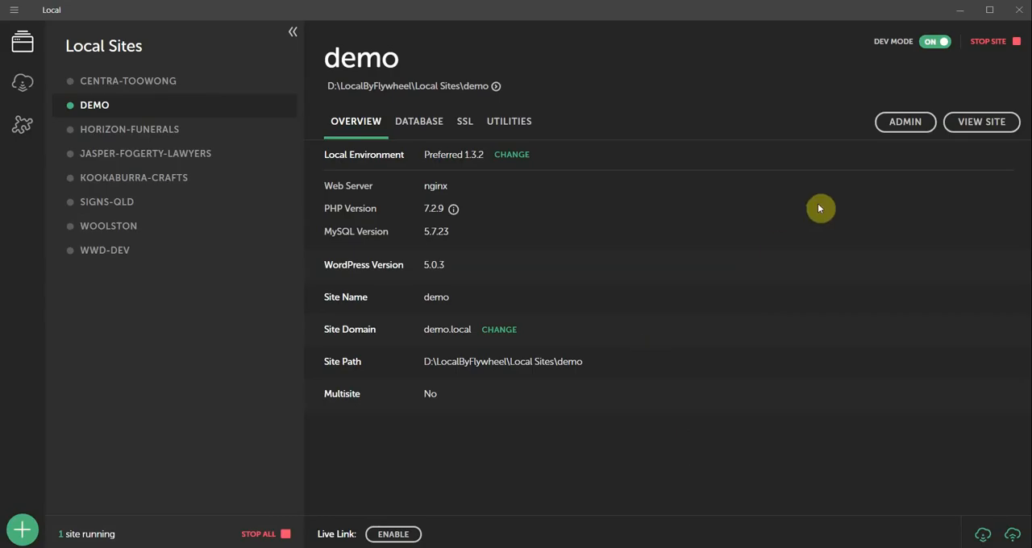
pyautogui.click(415, 127)
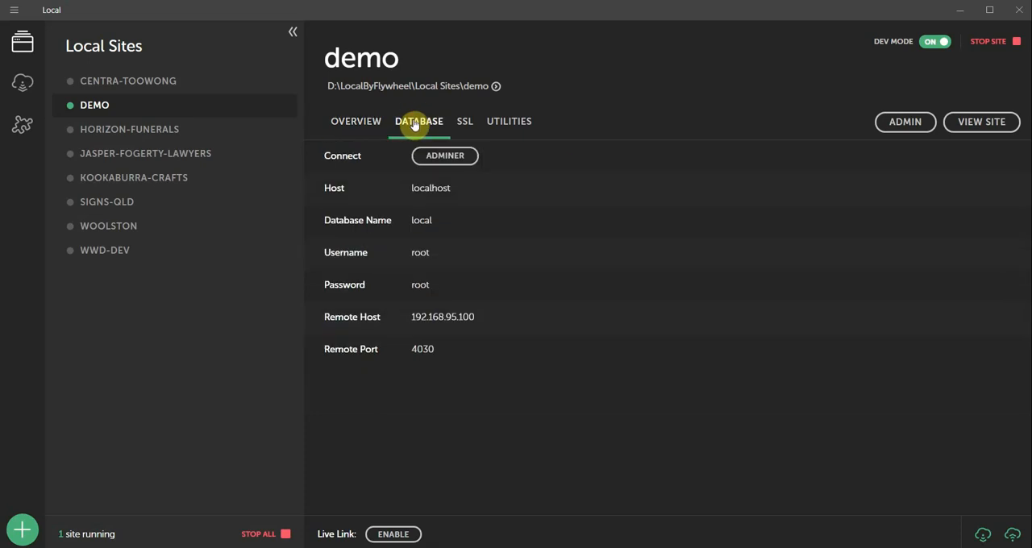
pyautogui.click(445, 160)
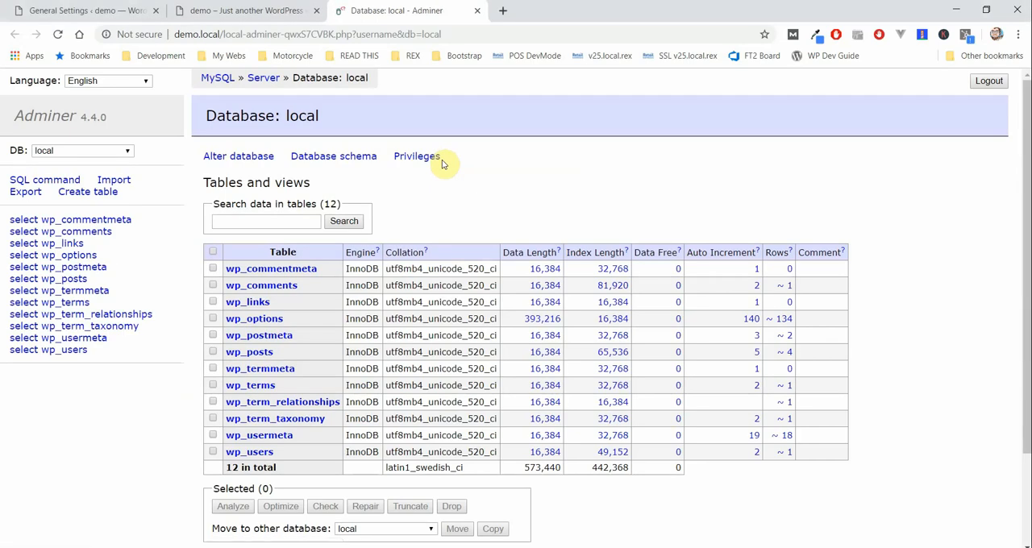
pyautogui.click(67, 350)
pyautogui.click(24, 351)
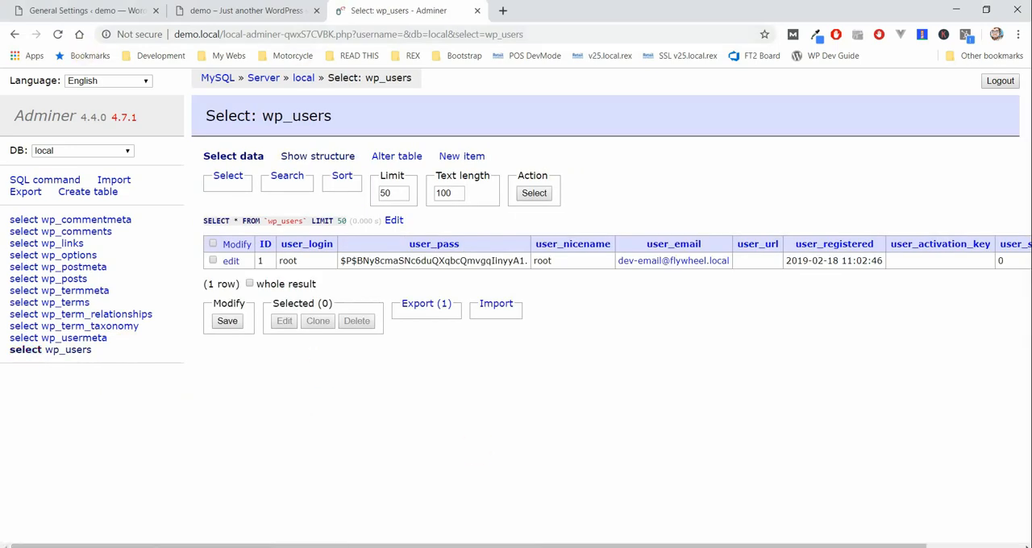
# Step: Switch to Local, enable the demo site's live link, view the site at its public address and return to Local
pyautogui.hotkey('alt', 'Tab')
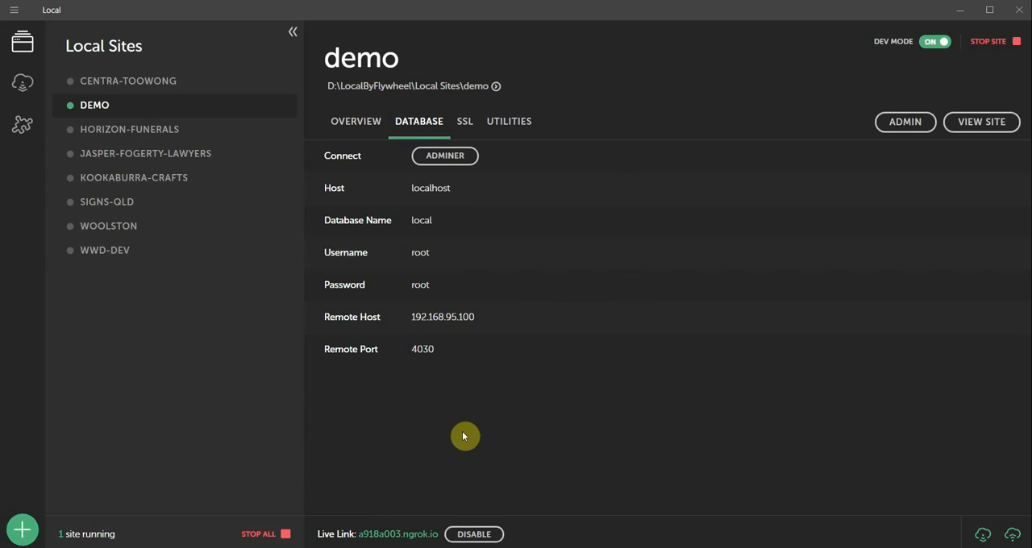
pyautogui.click(395, 536)
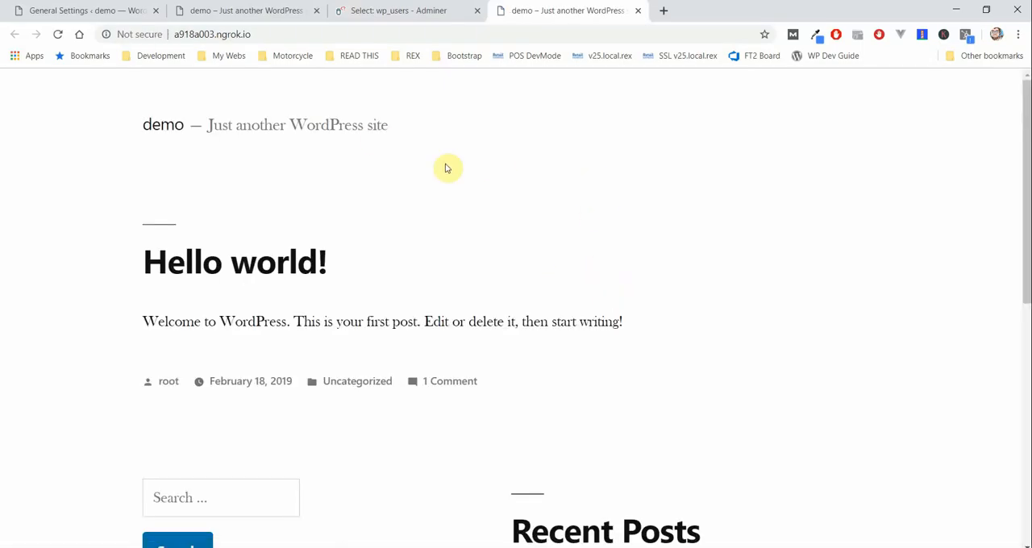
pyautogui.click(540, 547)
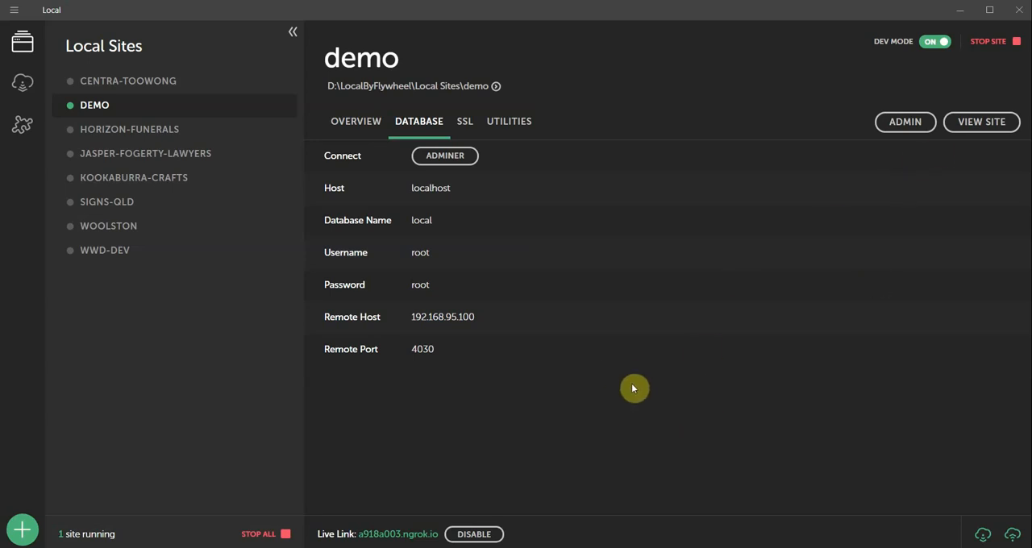
# Step: Open the demo site's location in File Explorer and go to its app\public folder
pyautogui.click(497, 89)
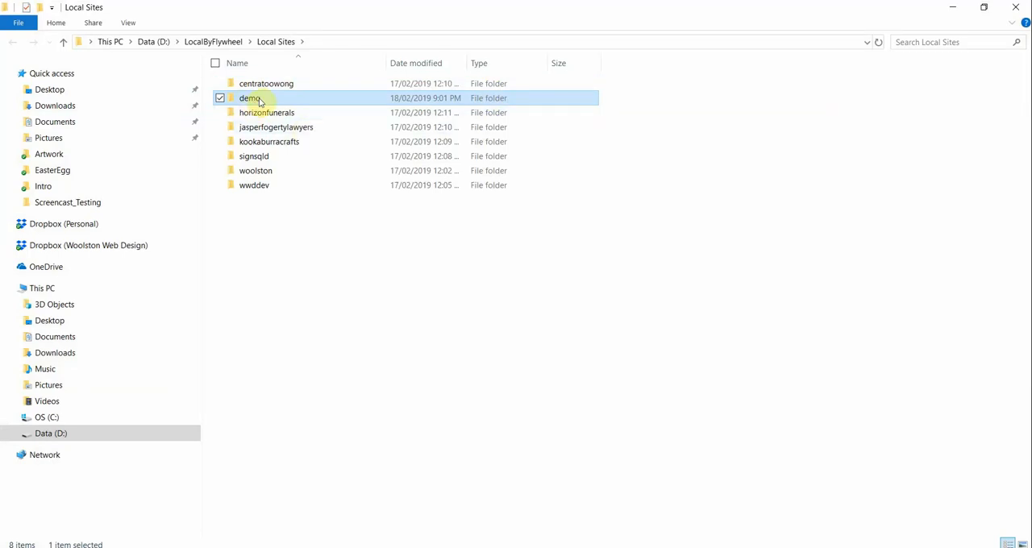
pyautogui.doubleClick(254, 100)
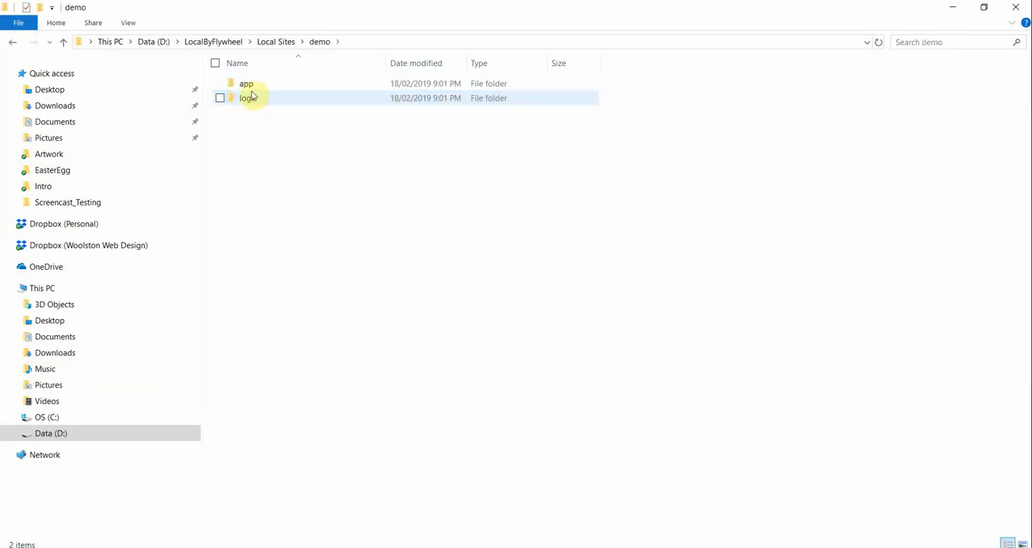
pyautogui.doubleClick(250, 86)
pyautogui.doubleClick(252, 86)
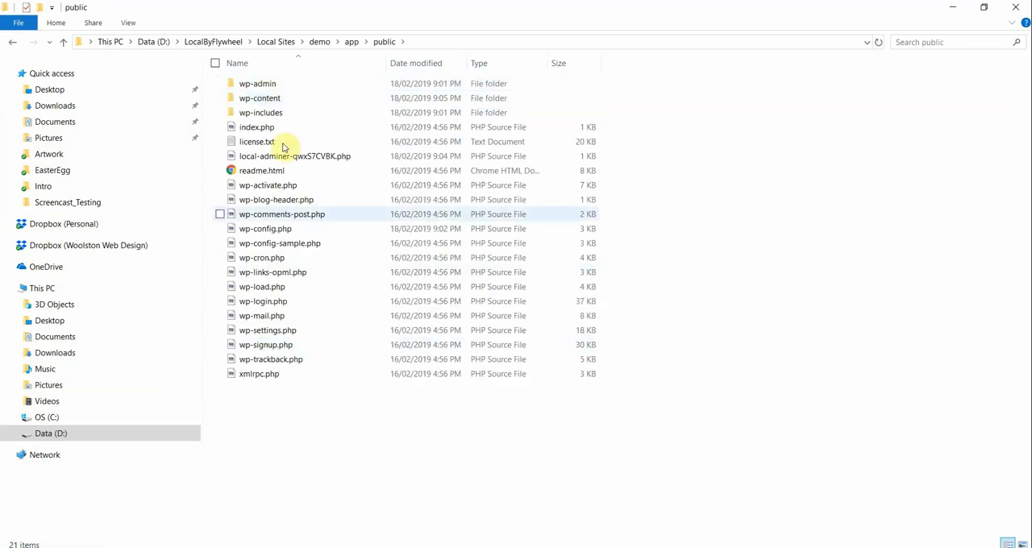
# Step: Look into the themes and plugins folders inside wp-content
pyautogui.doubleClick(271, 100)
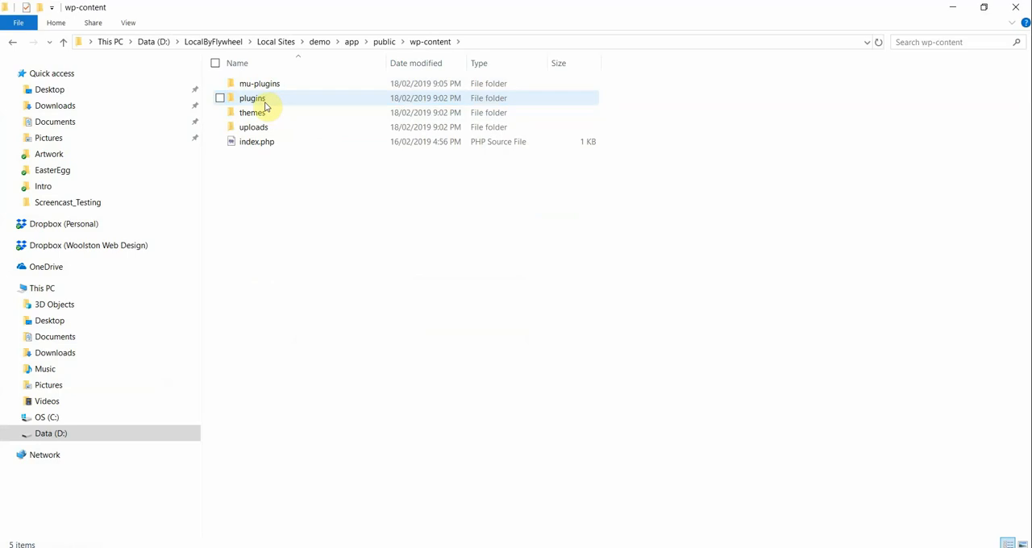
pyautogui.doubleClick(256, 113)
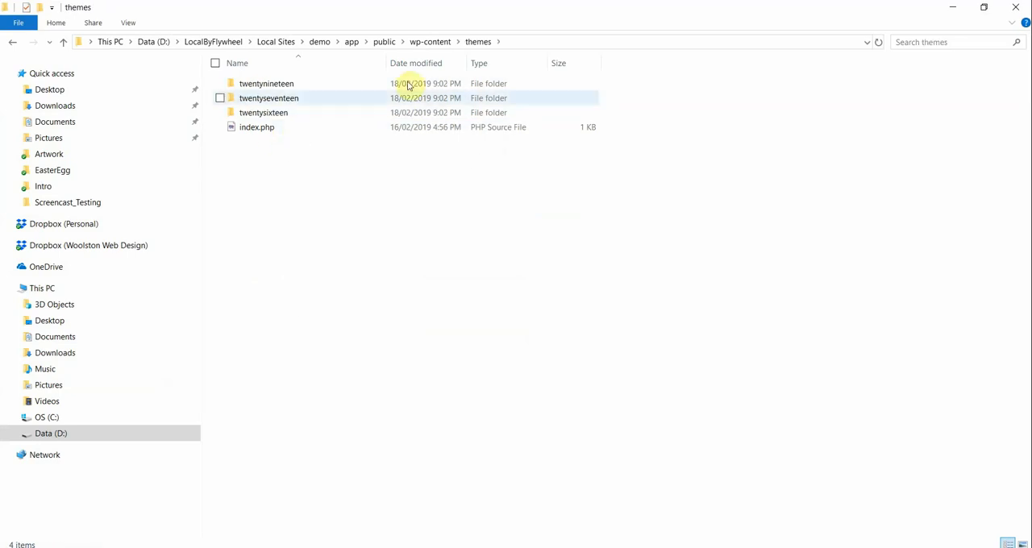
pyautogui.click(430, 41)
pyautogui.doubleClick(266, 100)
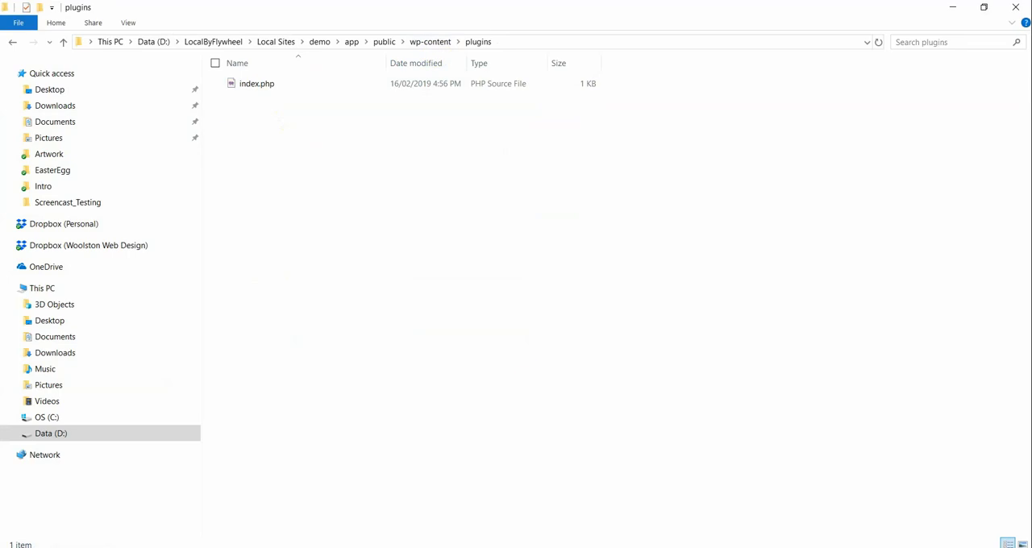
# Step: Switch to the browser, view the WordPress admin's page for adding new plugins and return to Local
pyautogui.hotkey('alt', 'Tab')
pyautogui.click(252, 11)
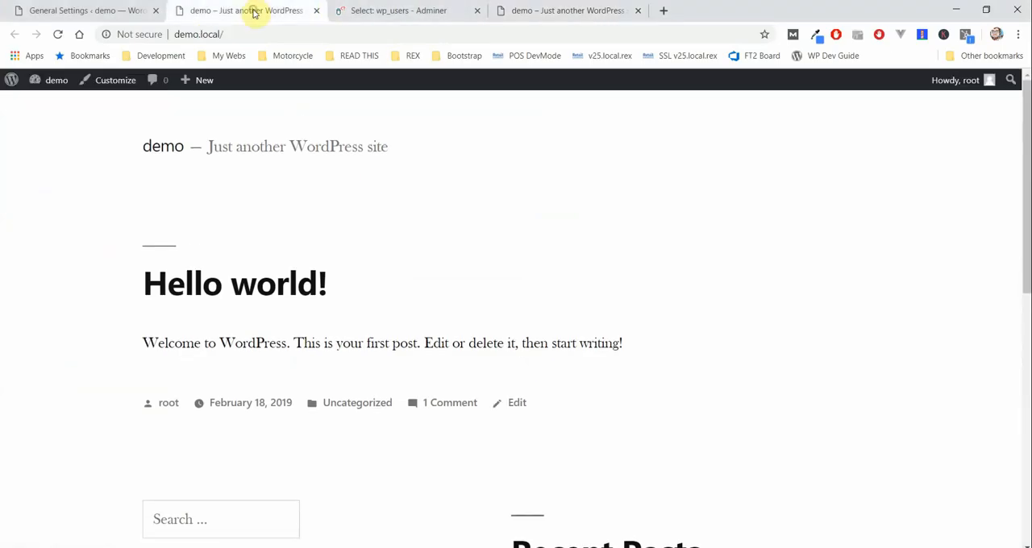
pyautogui.click(105, 12)
pyautogui.moveTo(85, 271)
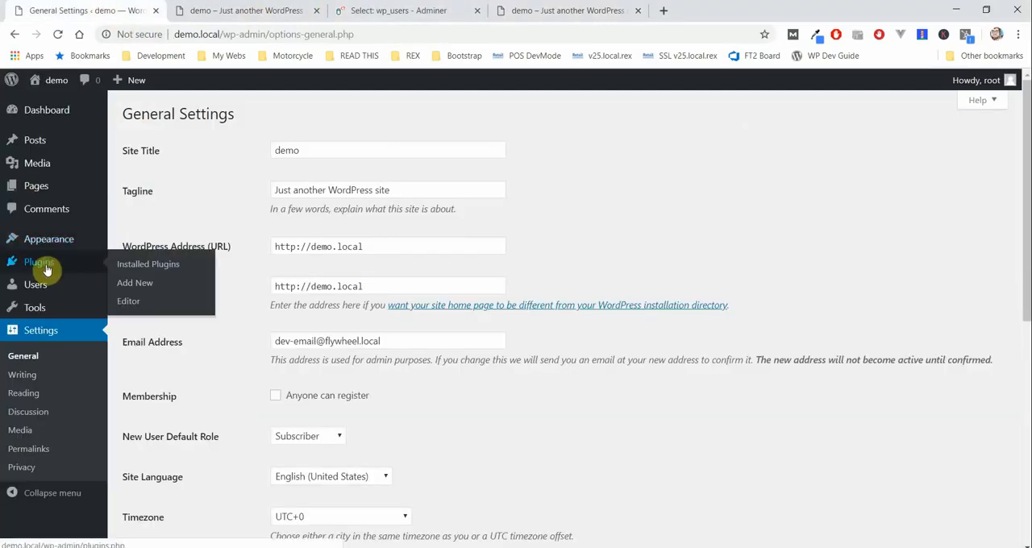
pyautogui.click(148, 285)
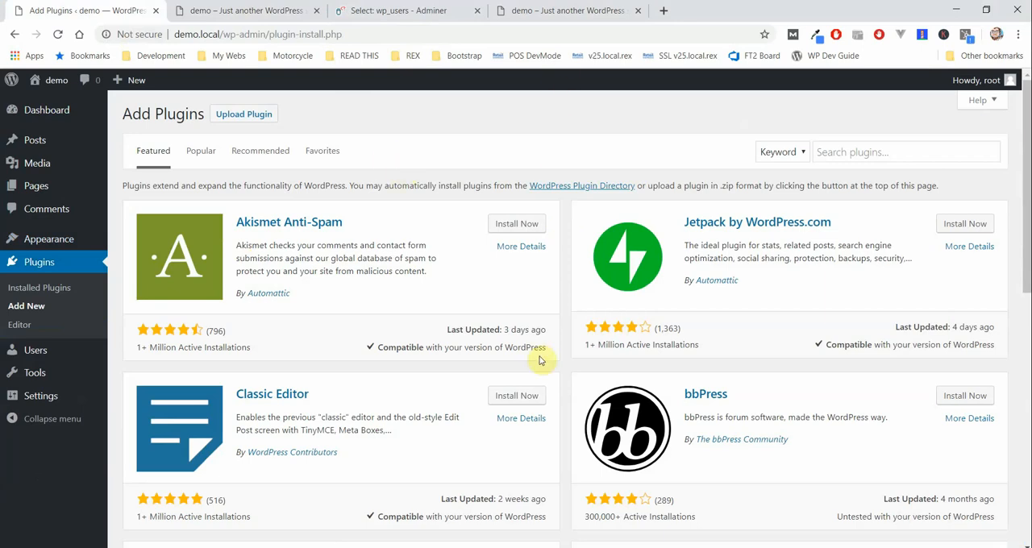
pyautogui.hotkey('alt', 'Tab')
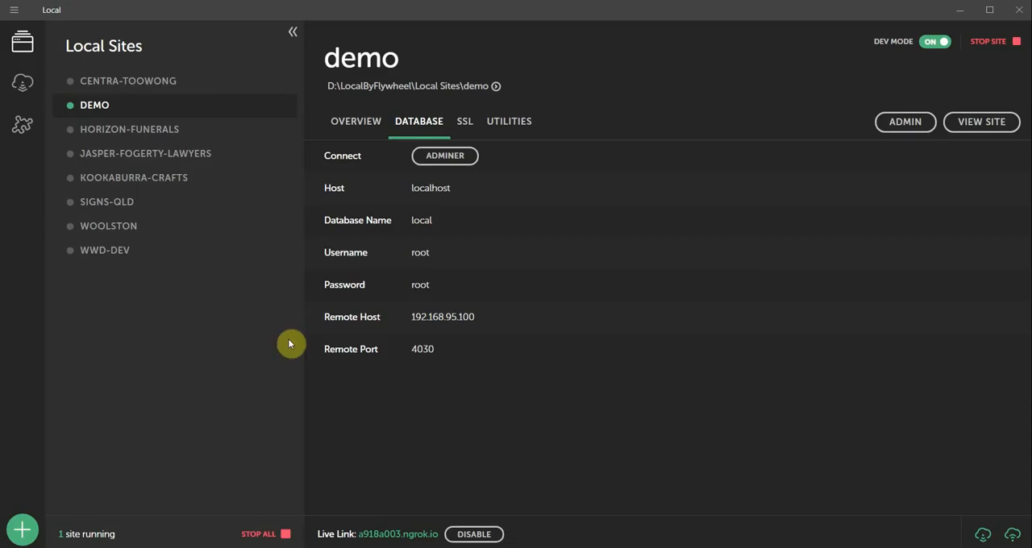